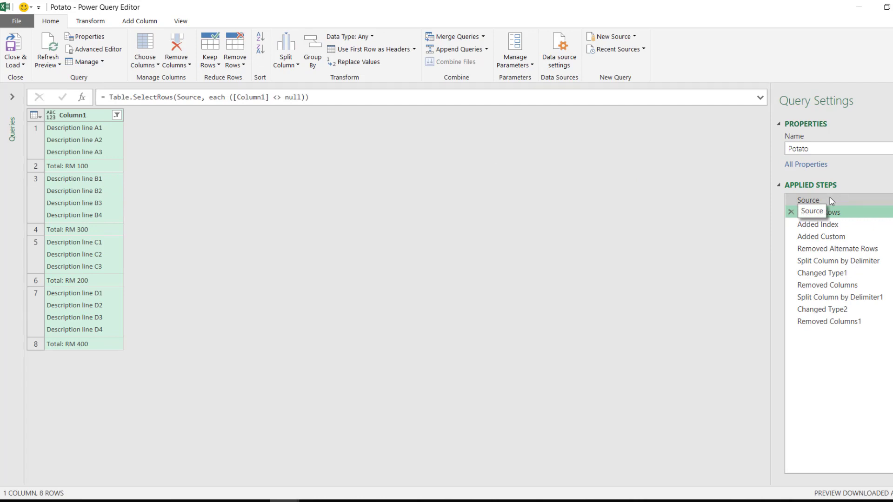
Step: Review the applied steps from Source through Removed Alternate Rows, including the custom column formula and the alternate-row removal pattern
left_click(831, 199)
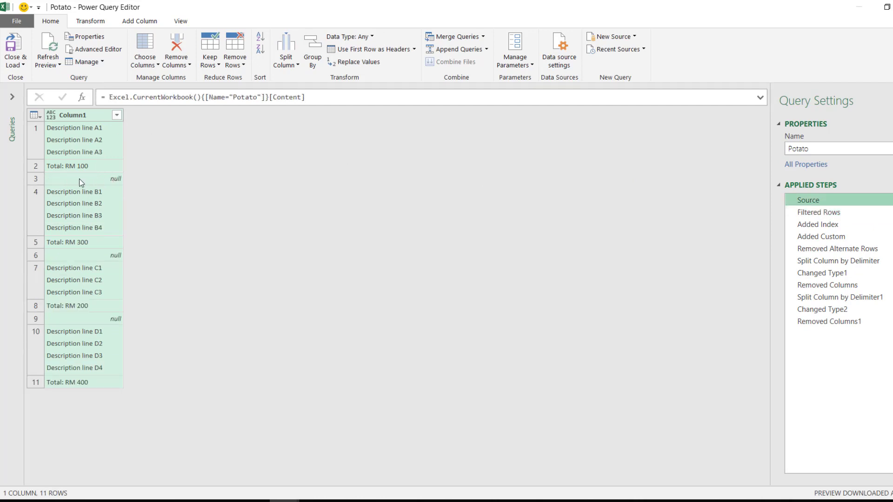
left_click(818, 212)
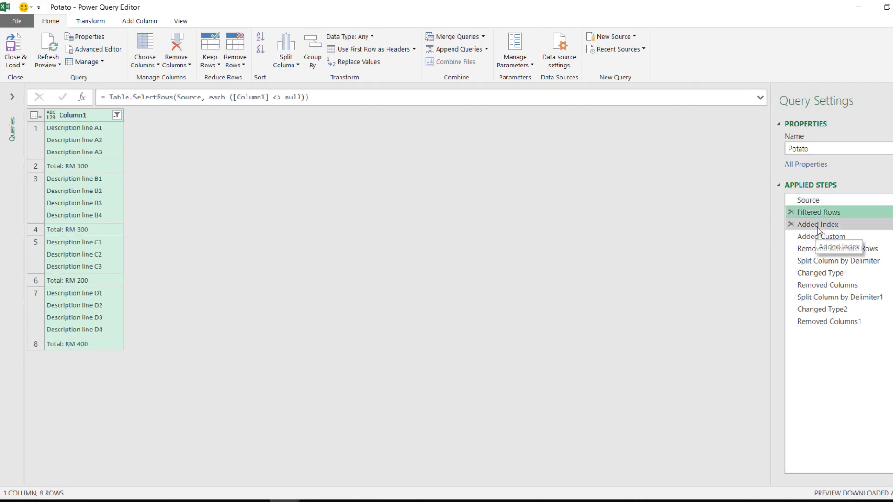
left_click(817, 228)
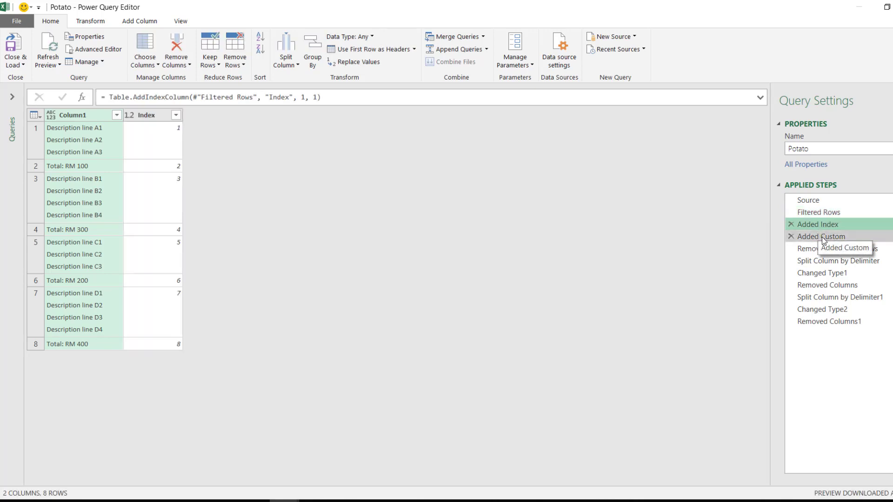
left_click(822, 236)
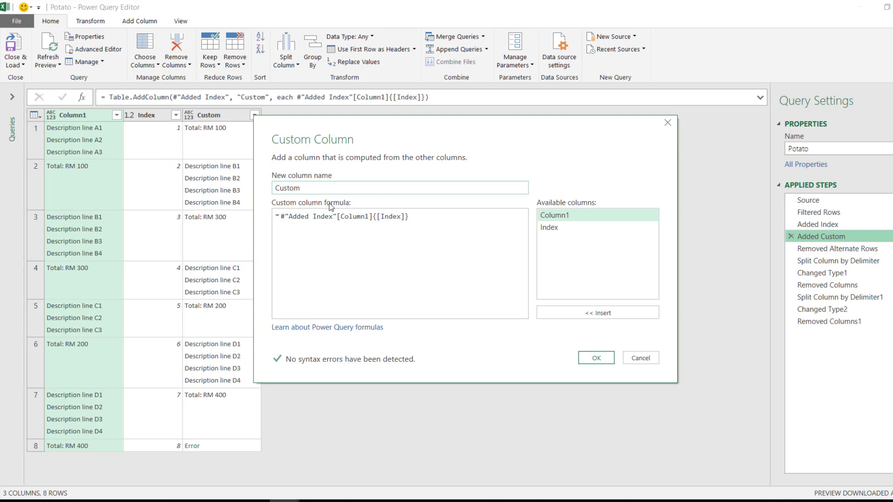
left_click(597, 358)
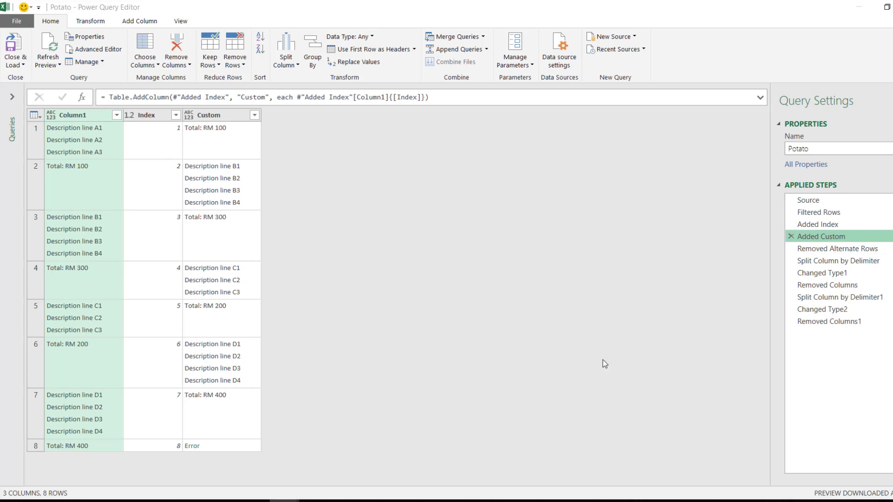
left_click(823, 252)
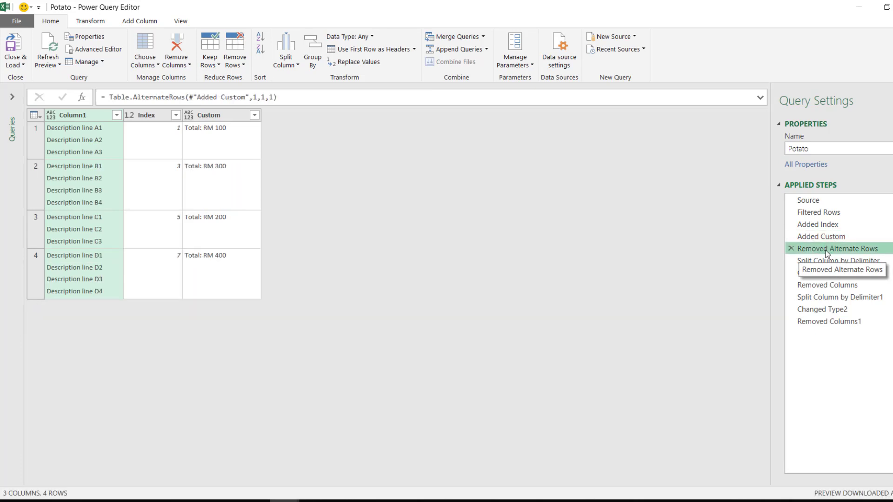
double_click(826, 253)
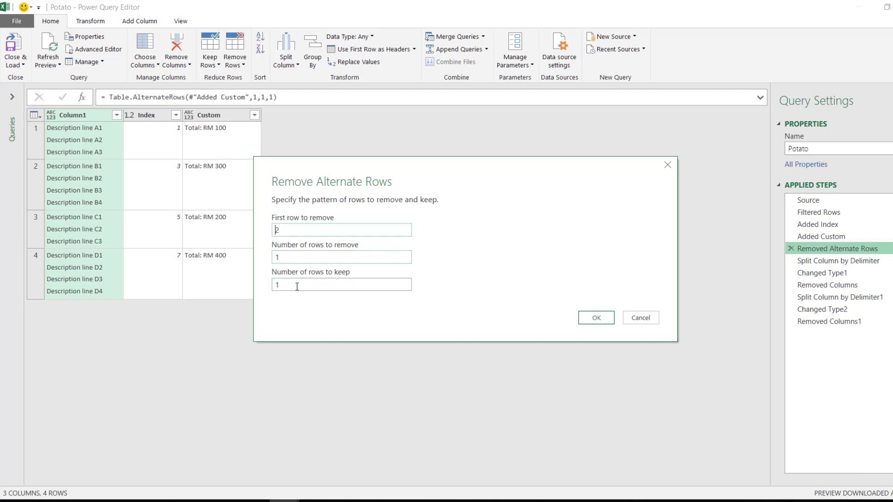
left_click(596, 318)
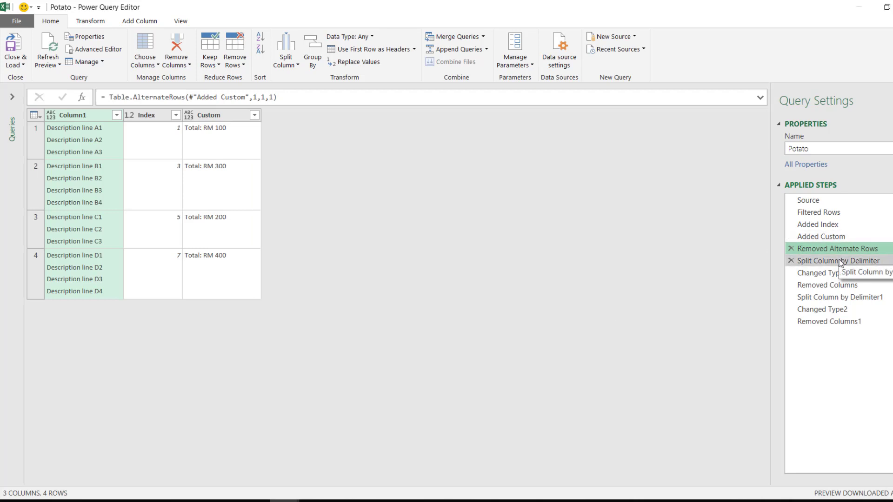
Step: Examine the remaining applied steps from Split Column by Delimiter through Removed Columns1, including the line-feed split, and revisit Filtered Rows
left_click(841, 262)
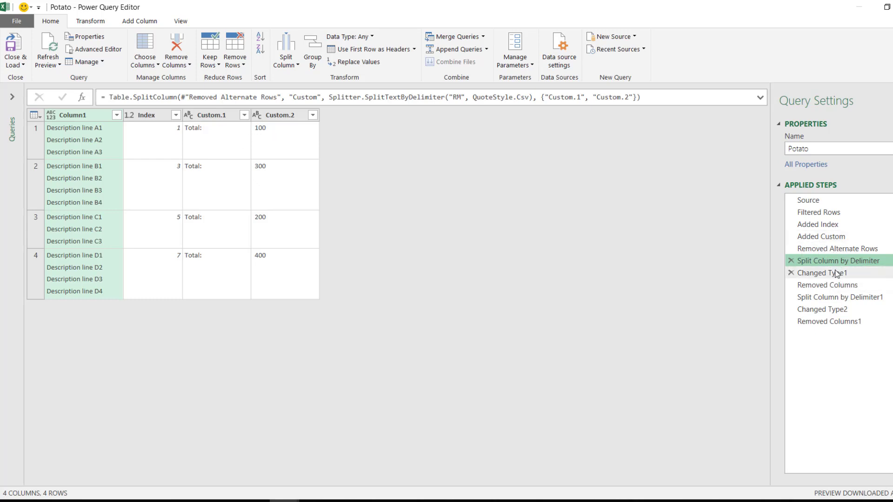
left_click(834, 276)
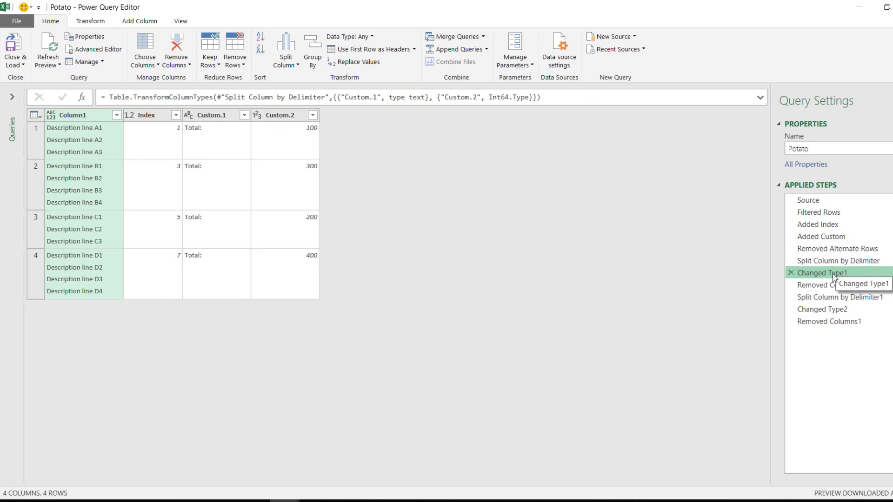
left_click(819, 287)
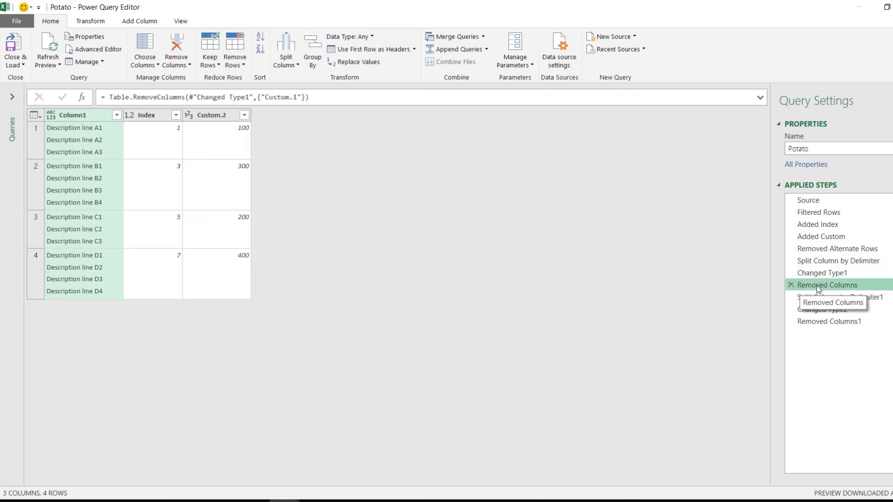
left_click(815, 300)
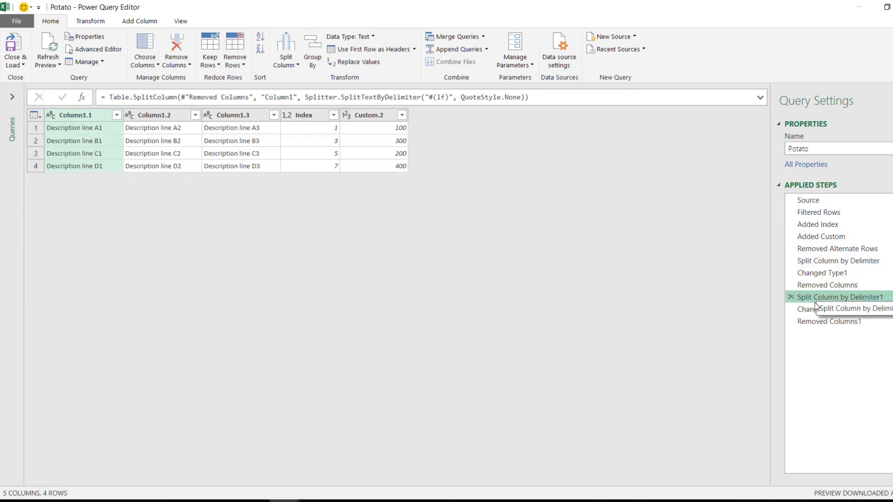
left_click(816, 311)
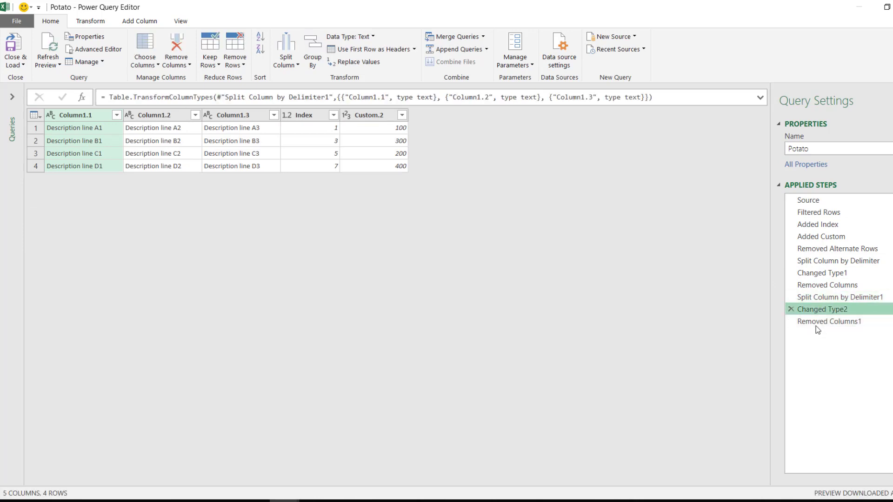
left_click(817, 323)
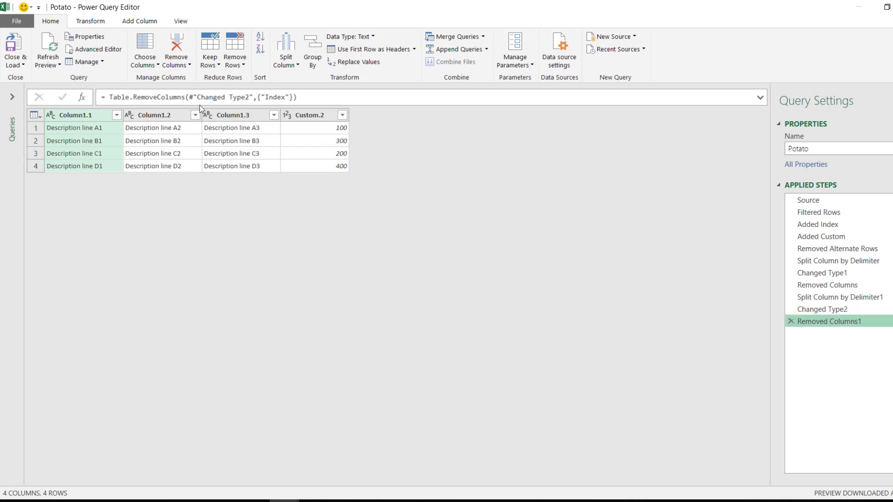
left_click(830, 298)
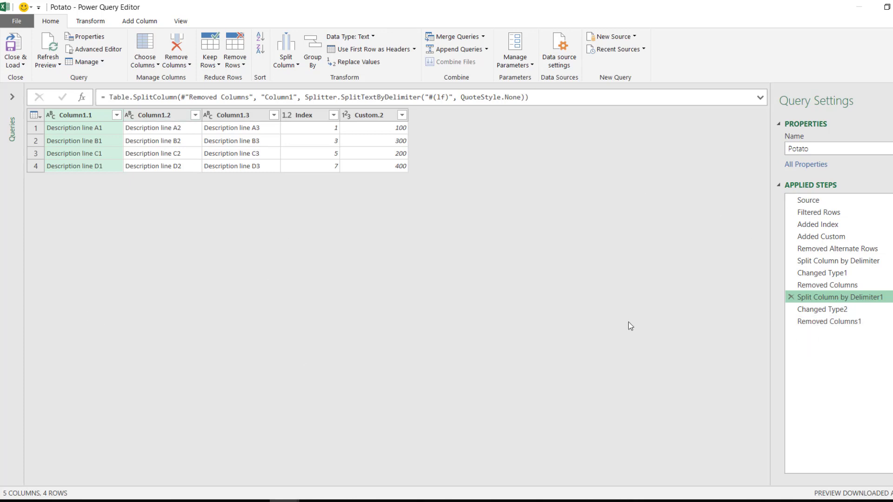
left_click(814, 215)
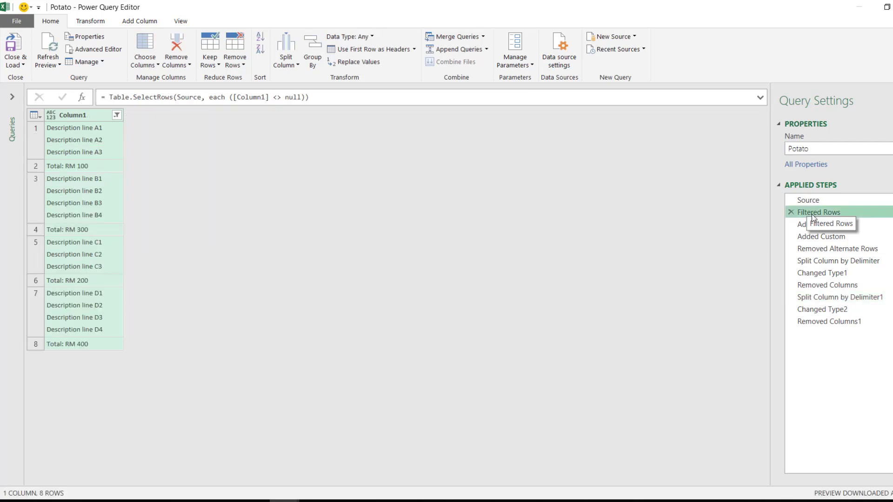
Step: Delete every applied step after Source, from Removed Columns1 back through Filtered Rows
left_click(792, 321)
left_click(790, 321)
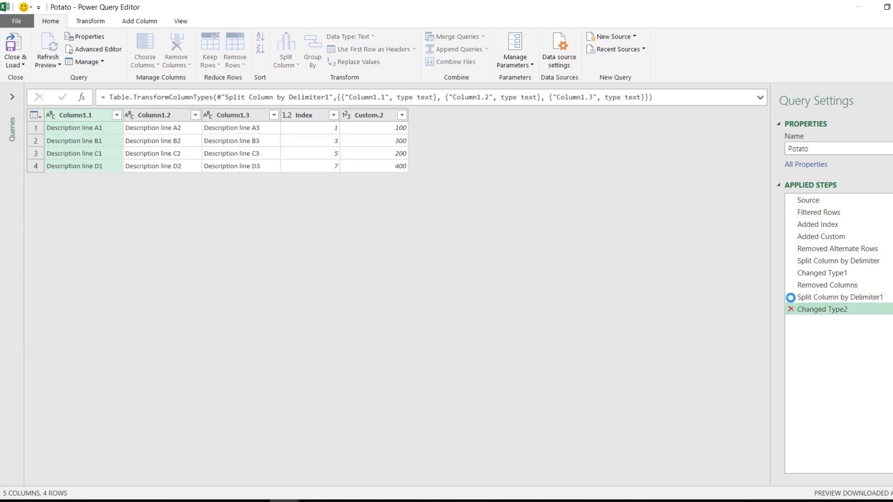
left_click(791, 309)
left_click(791, 298)
left_click(791, 285)
left_click(791, 273)
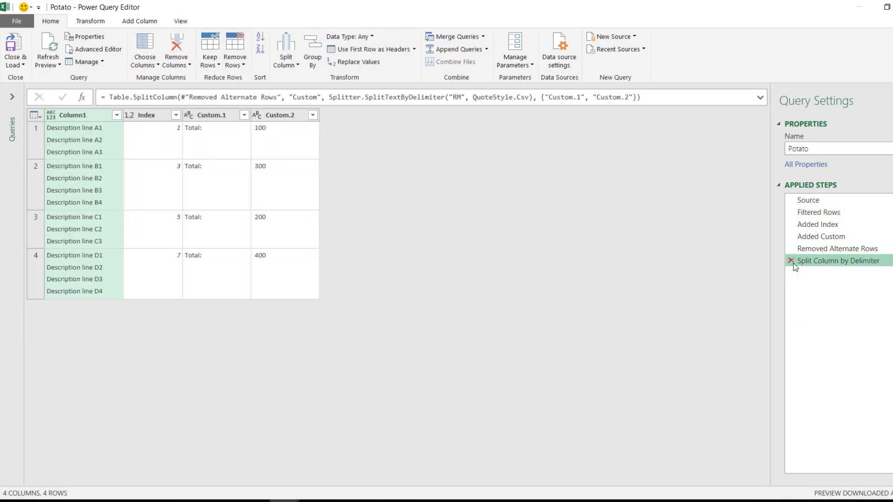
left_click(791, 261)
left_click(791, 249)
left_click(791, 237)
left_click(790, 225)
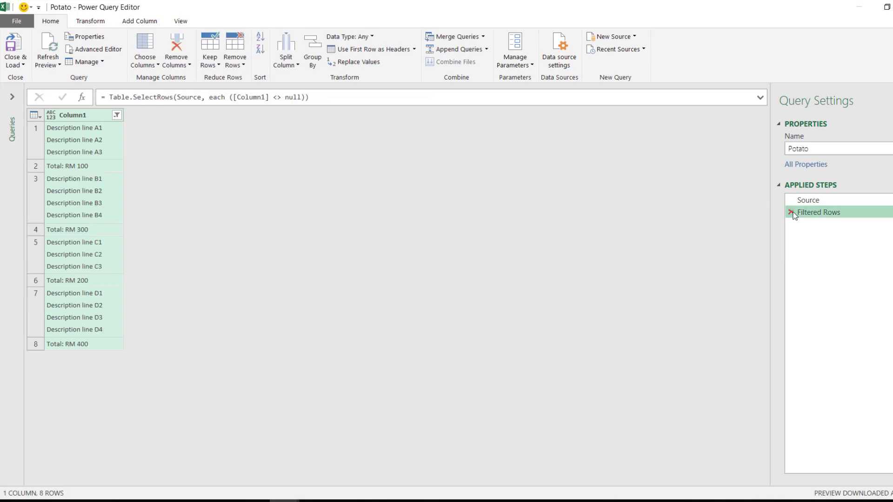
left_click(790, 213)
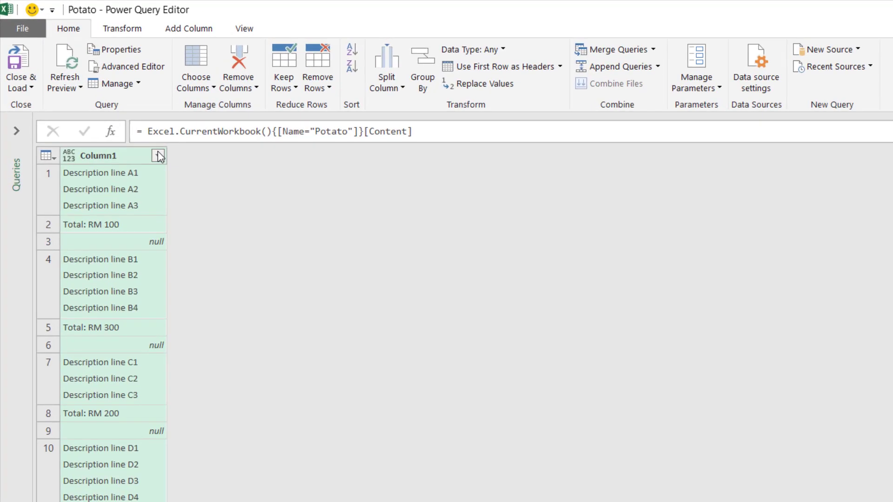
Step: Filter Column1 to exclude the null rows
left_click(158, 153)
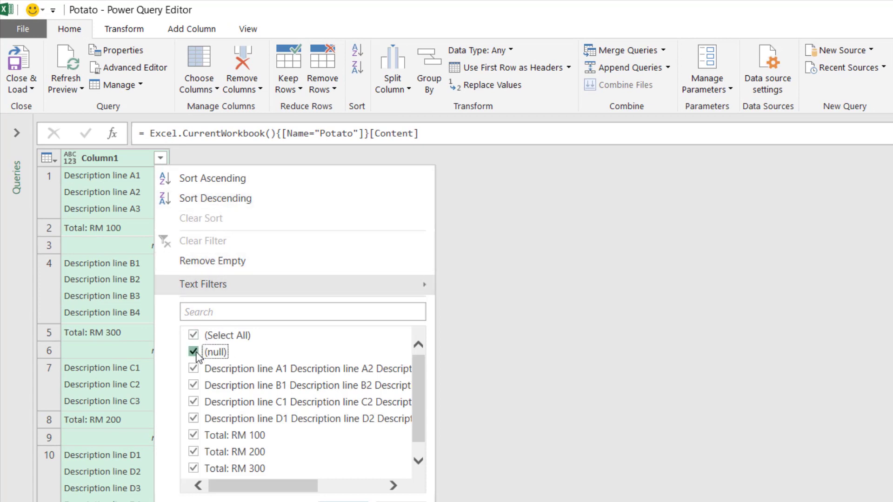
left_click(193, 352)
left_click(344, 500)
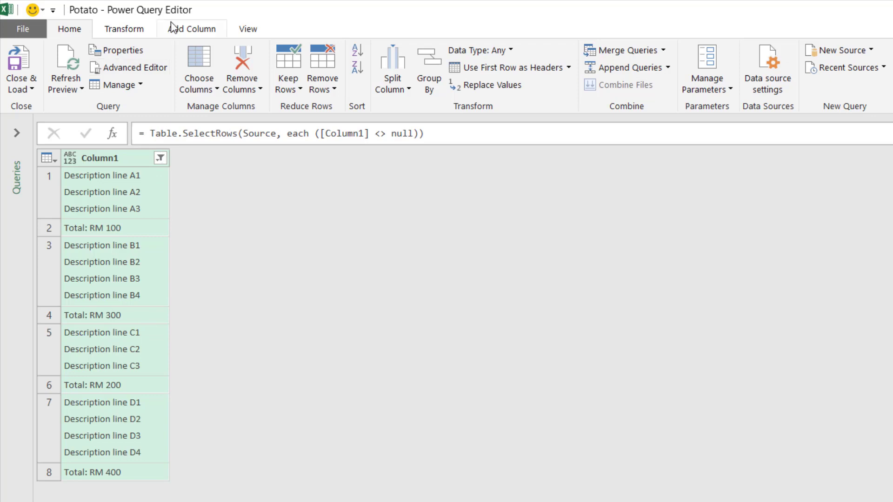
Step: Add an index column that starts from 1
left_click(200, 29)
left_click(230, 67)
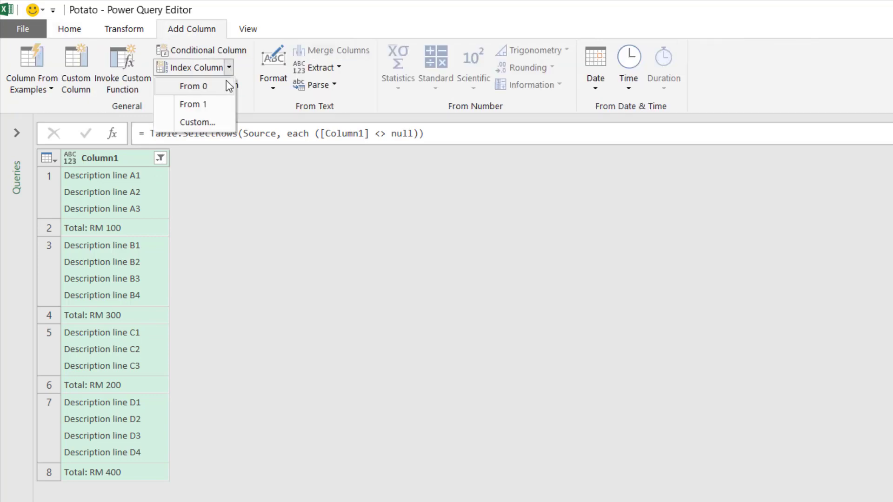
left_click(219, 104)
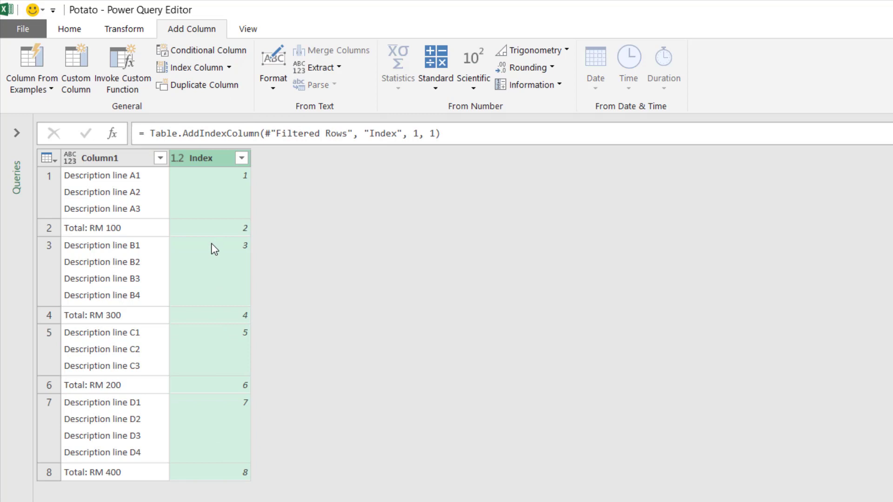
Step: Add a custom column named Custom with the formula #"Added Index"[Column1]{[Index]}
left_click(80, 60)
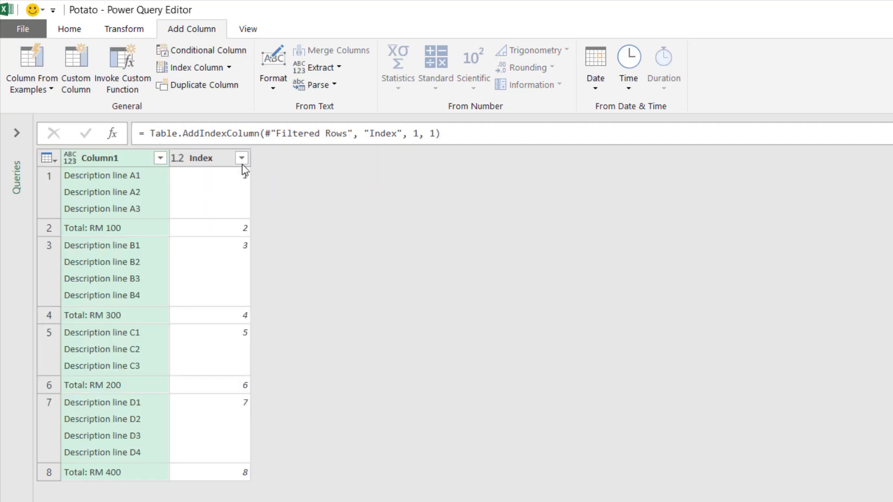
left_click(82, 55)
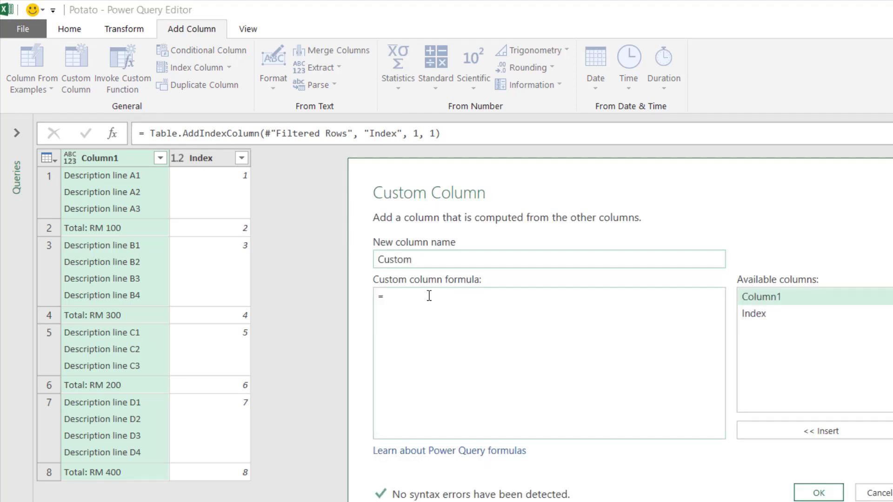
type("#\"Added Index\"[Column1]{[Index]}")
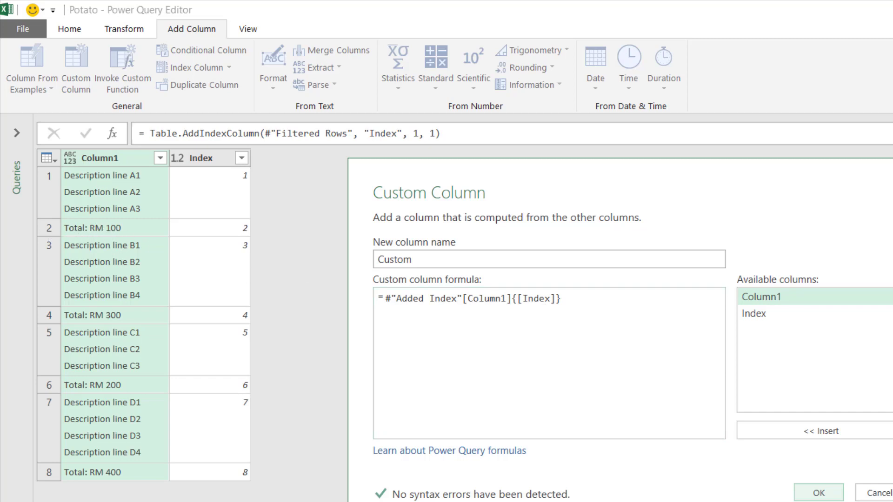
left_click(843, 494)
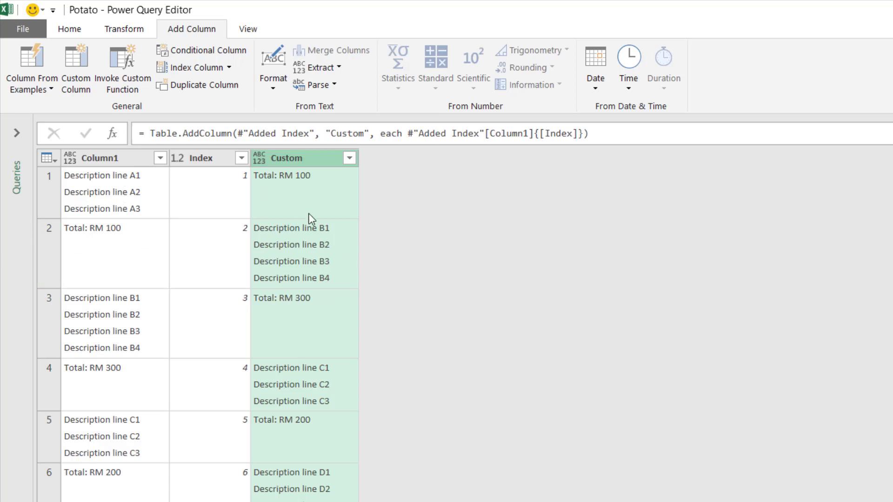
left_click(43, 251)
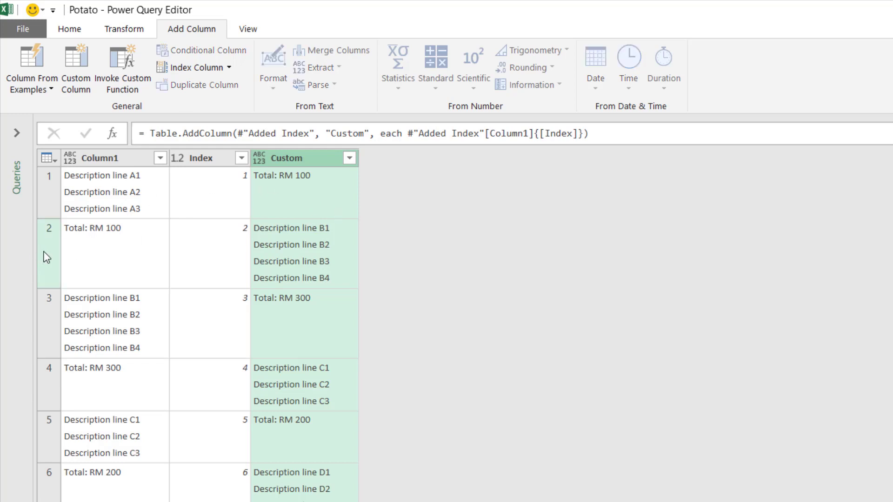
left_click(46, 368)
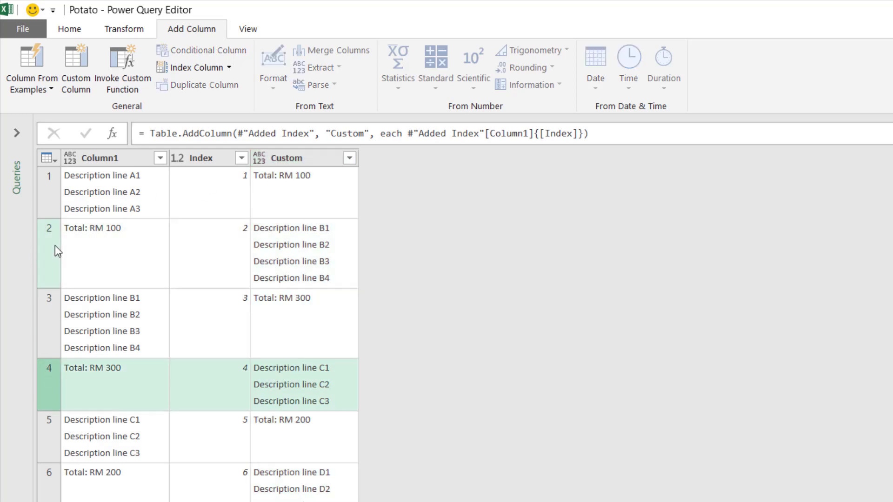
left_click(55, 245)
left_click(43, 381)
Step: Remove alternate rows starting at row 2, with 1 row to remove and 1 row to keep
left_click(83, 30)
left_click(337, 86)
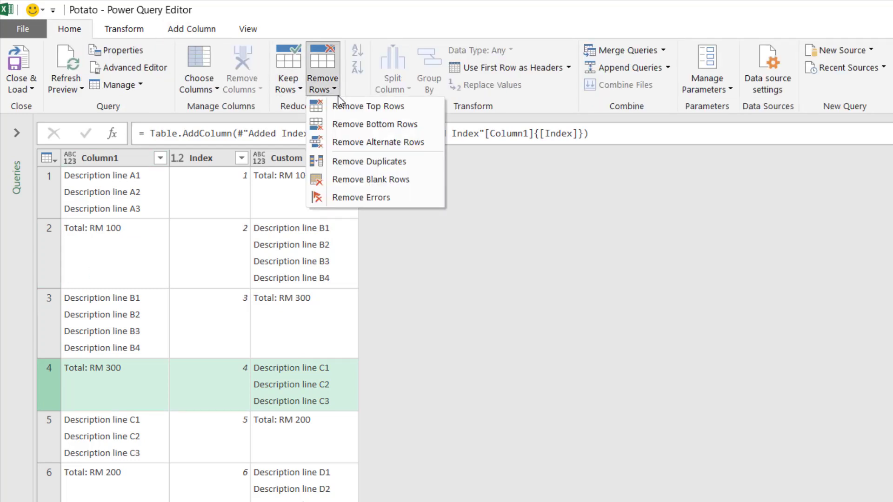
left_click(367, 144)
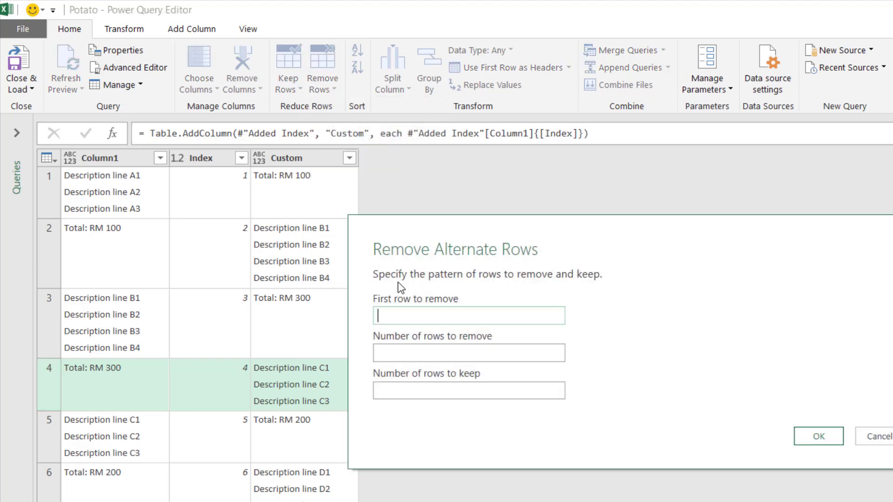
left_click(400, 320)
type("2")
left_click(402, 354)
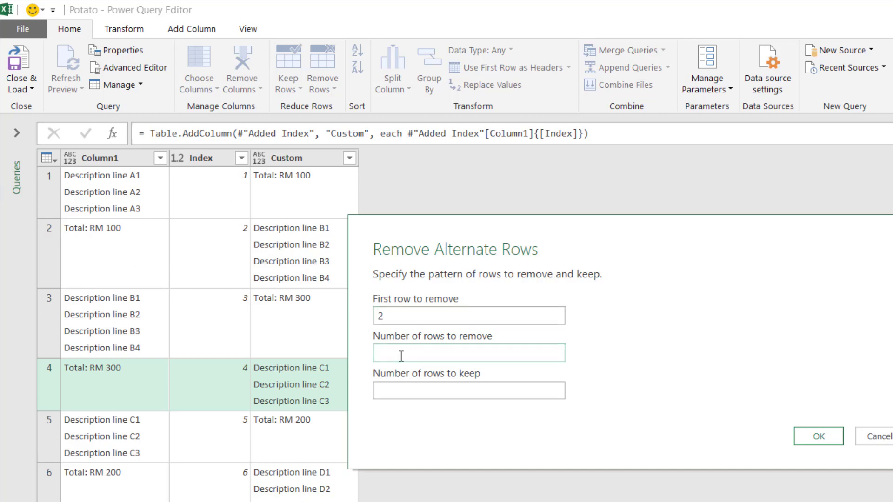
type("1")
left_click(406, 390)
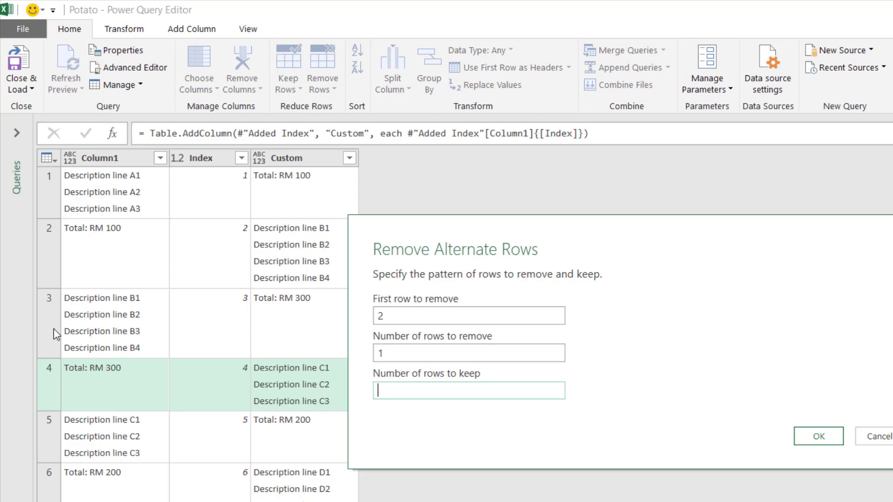
type("1")
left_click(816, 445)
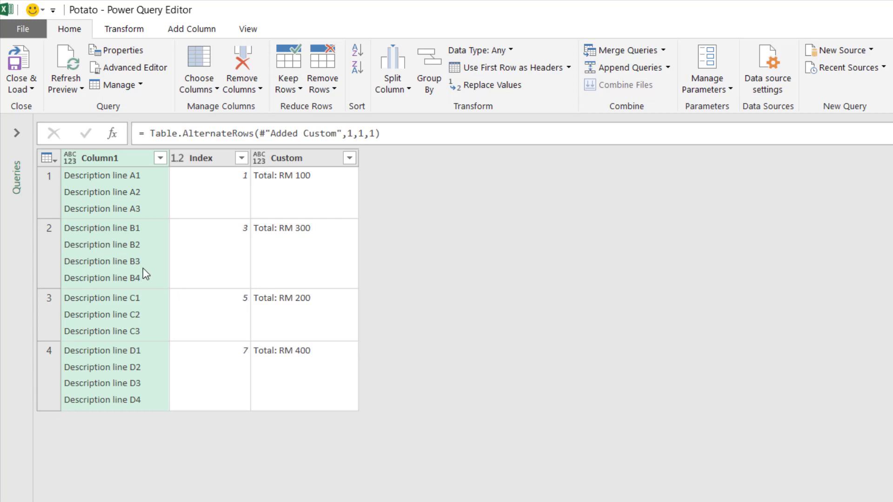
Step: Set up a delimiter split of Column1 using the custom delimiter #(lf)
left_click(392, 79)
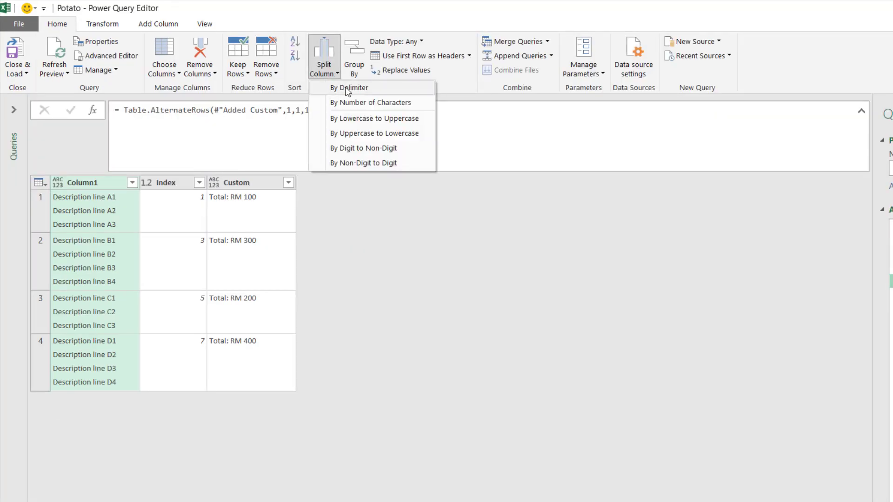
left_click(346, 89)
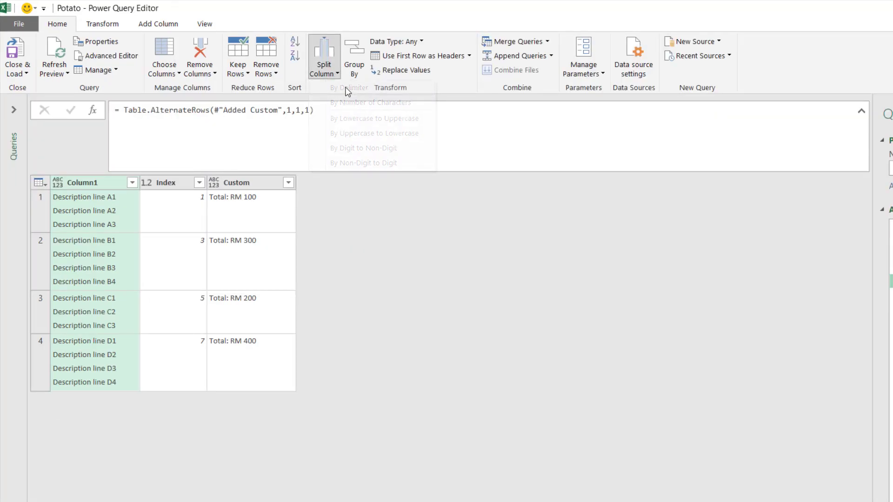
left_click(354, 254)
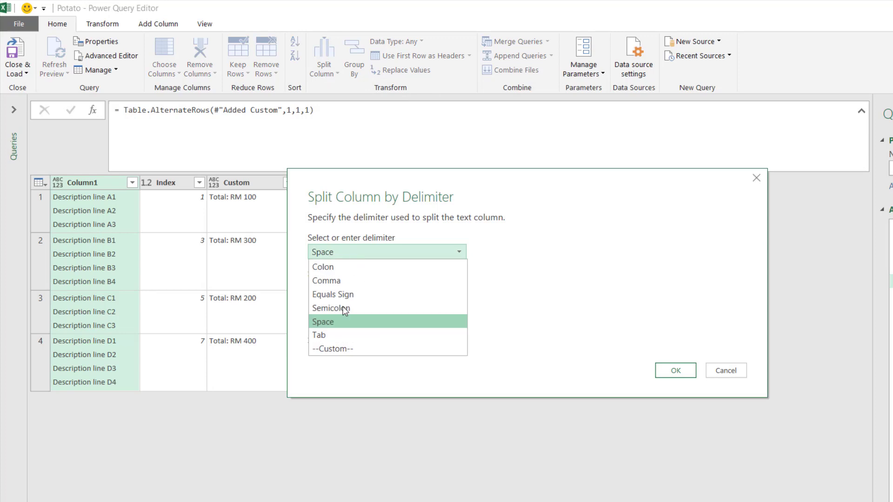
left_click(338, 348)
left_click(336, 274)
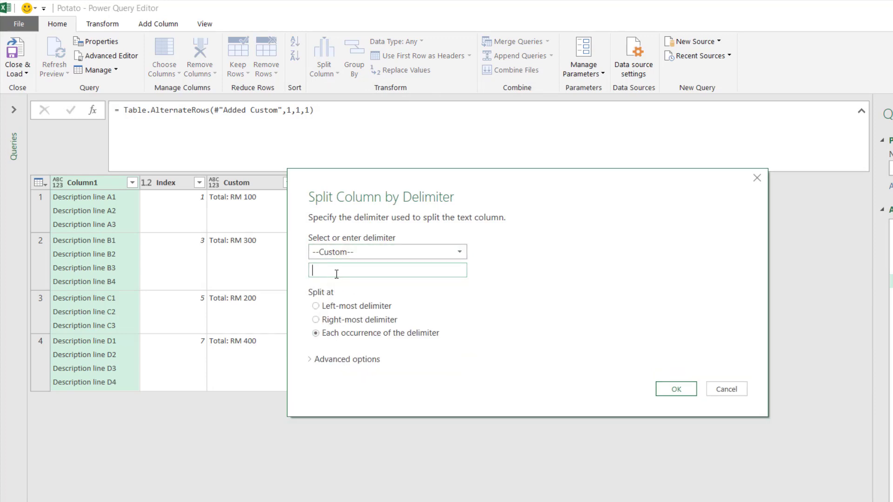
type("#(lf)")
Step: Split Column1 into 4 columns at each occurrence of the delimiter, with the quote character set to None
left_click(329, 360)
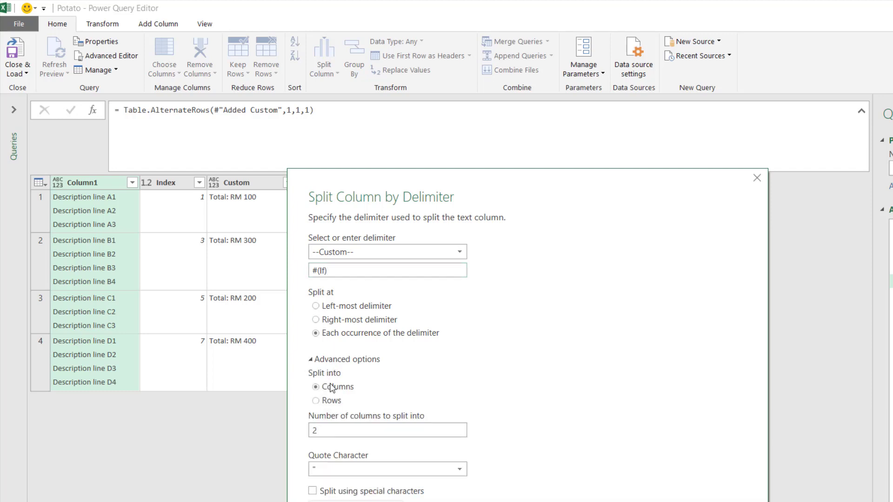
left_click(331, 429)
double_click(332, 429)
type("4")
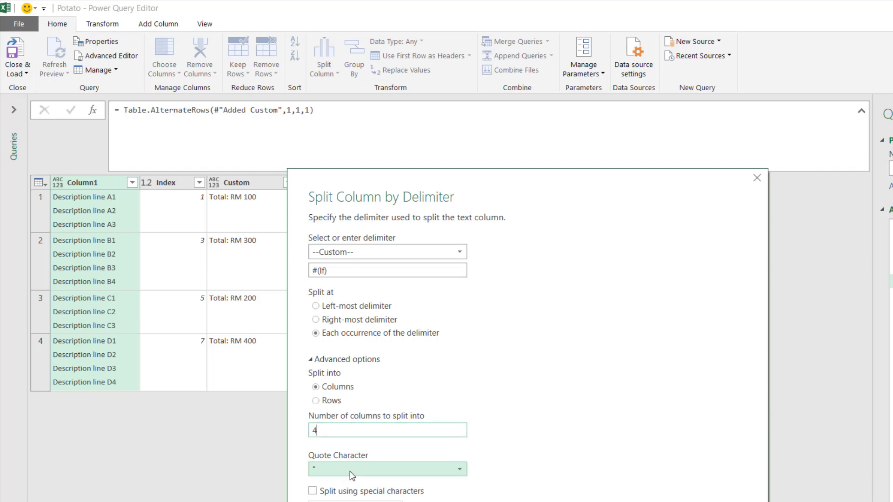
left_click(349, 470)
left_click(351, 484)
left_click_drag(378, 178, 397, 128)
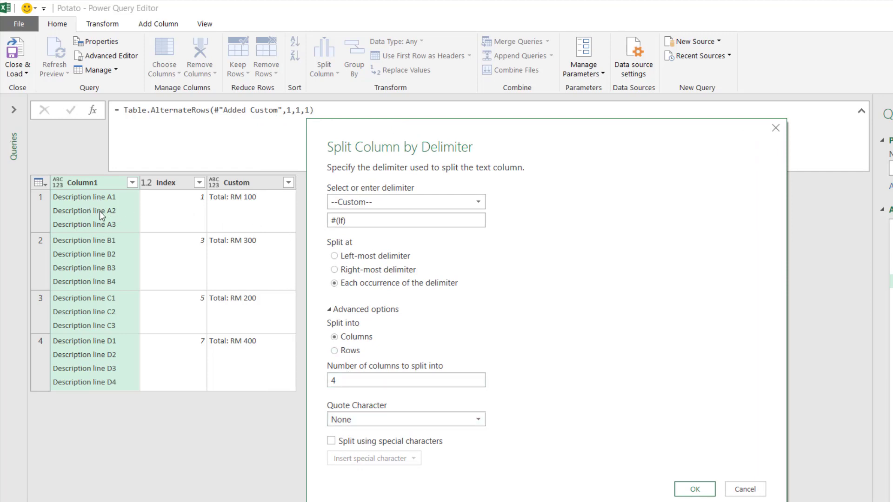
left_click(687, 489)
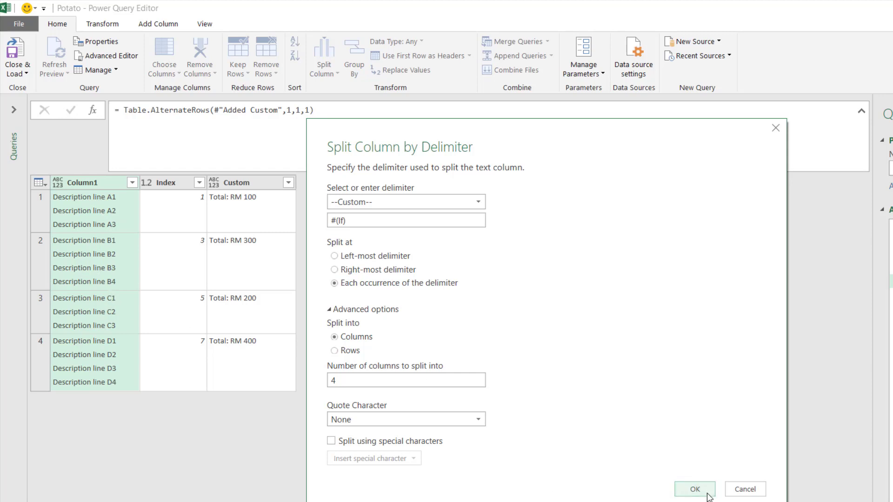
left_click(697, 489)
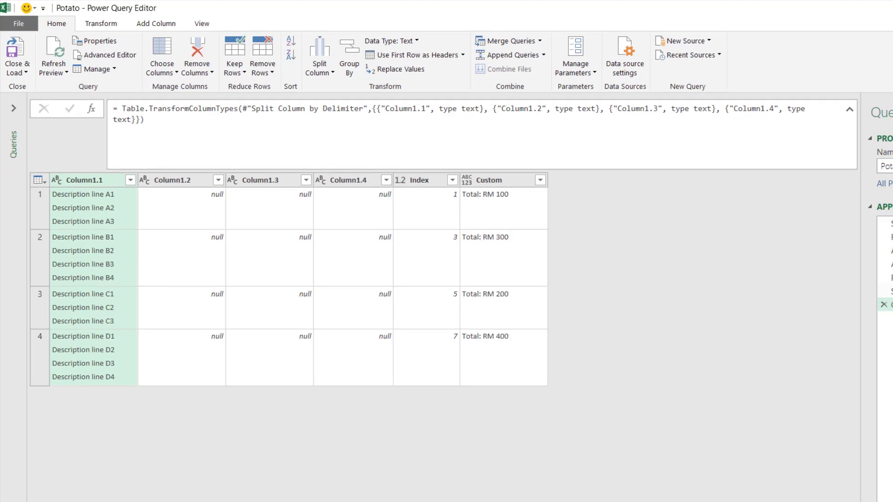
Step: Correct the delimiter in the Split Column by Delimiter step's formula to "#(lf)"
left_click(891, 297)
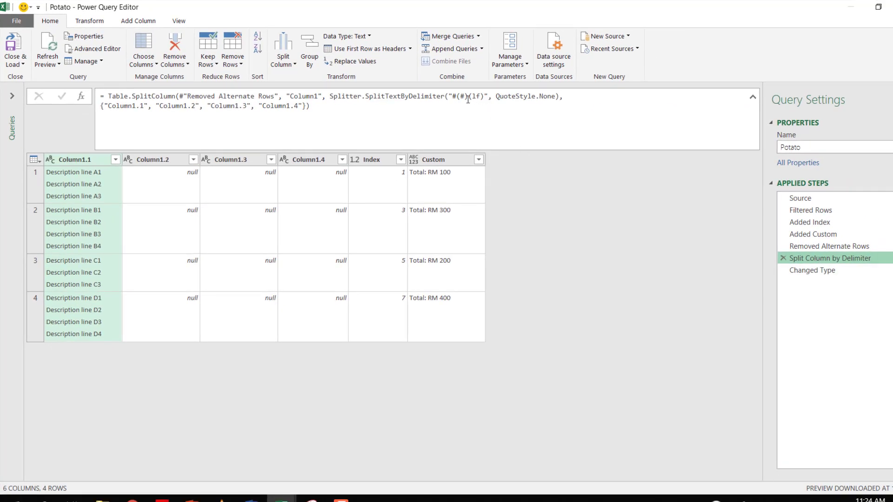
left_click(468, 100)
key("BackSpace")
key("BackSpace")
key("BackSpace")
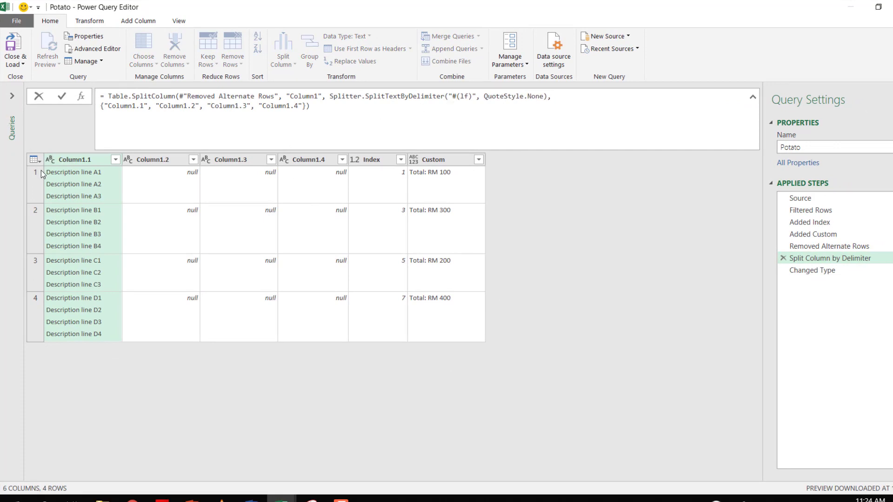
left_click(65, 98)
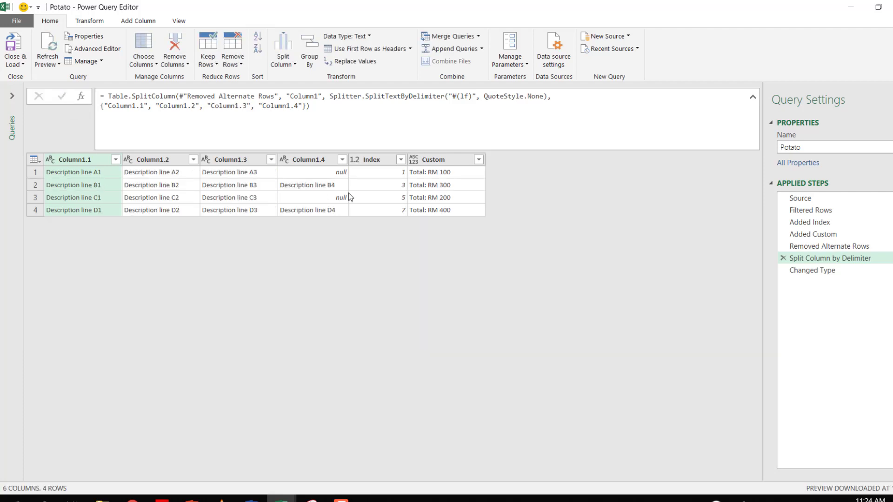
left_click(431, 161)
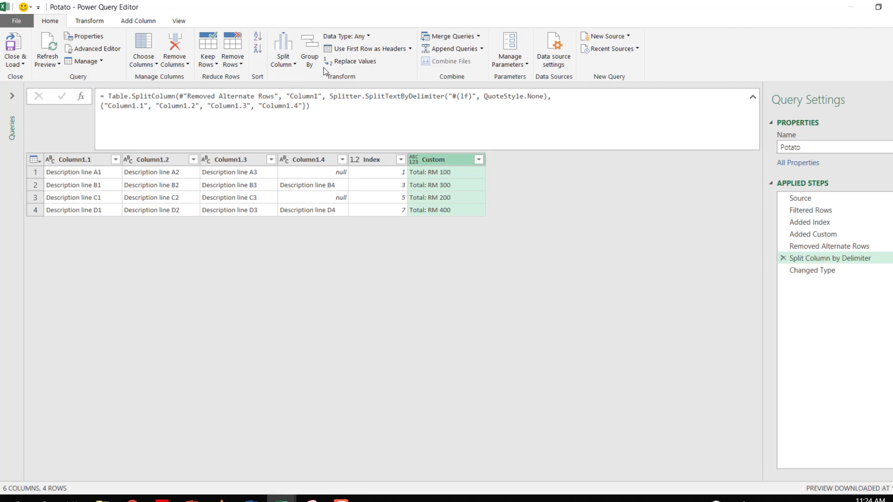
left_click(292, 64)
left_click(296, 79)
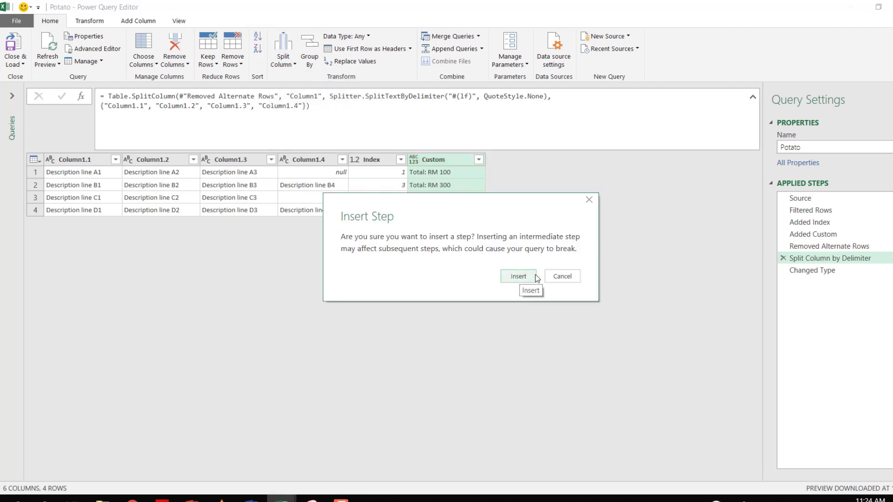
left_click(563, 276)
Step: After the Changed Type step, split the Custom column at each occurrence of the custom delimiter RM
left_click(801, 271)
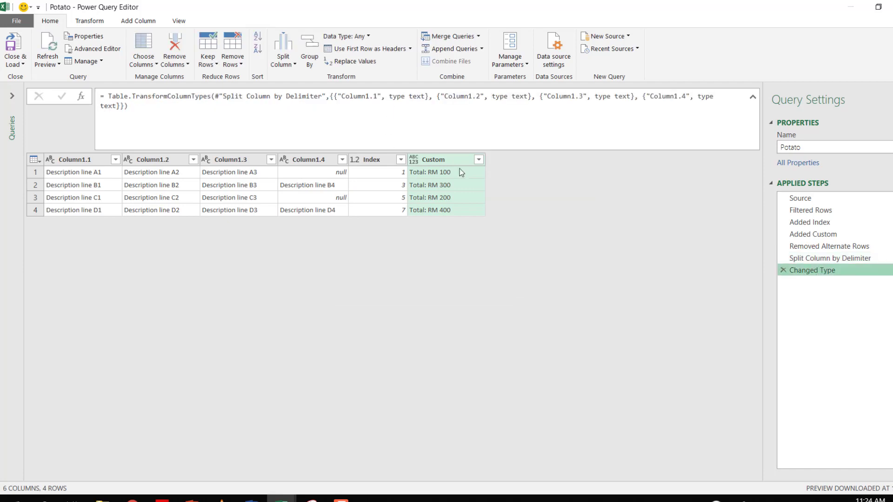
left_click(450, 158)
left_click(283, 59)
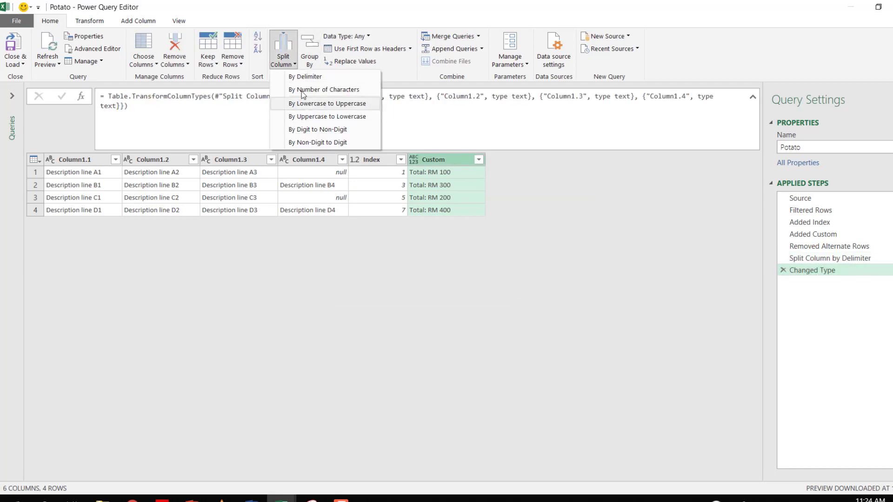
left_click(302, 77)
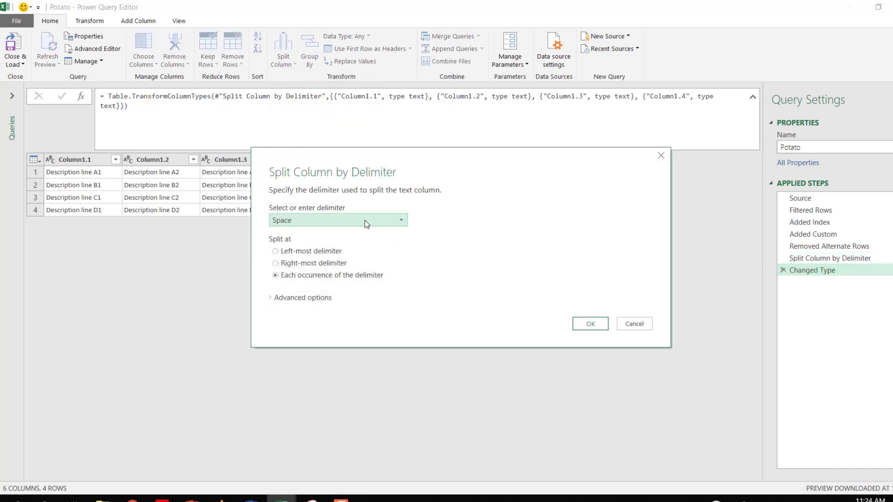
left_click(365, 220)
left_click(346, 305)
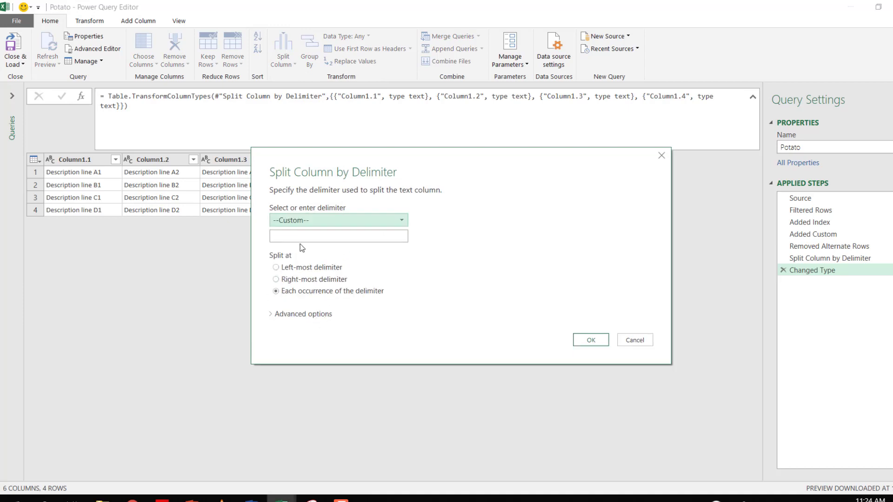
left_click(301, 237)
type("RM")
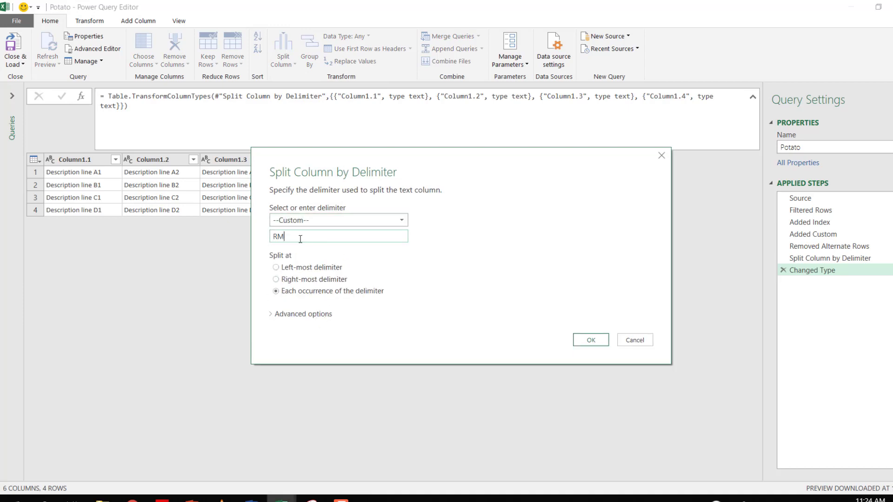
left_click(580, 340)
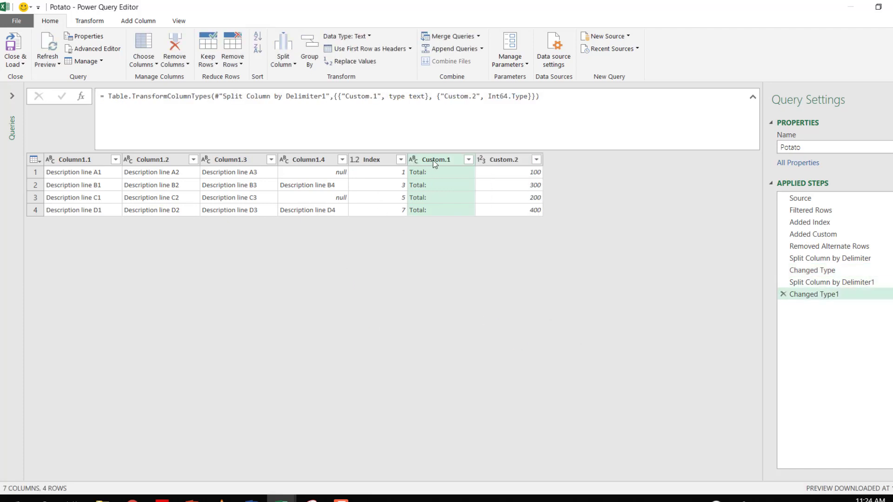
Step: Remove the Index and Custom.1 columns from the query
left_click(375, 159)
right_click(376, 159)
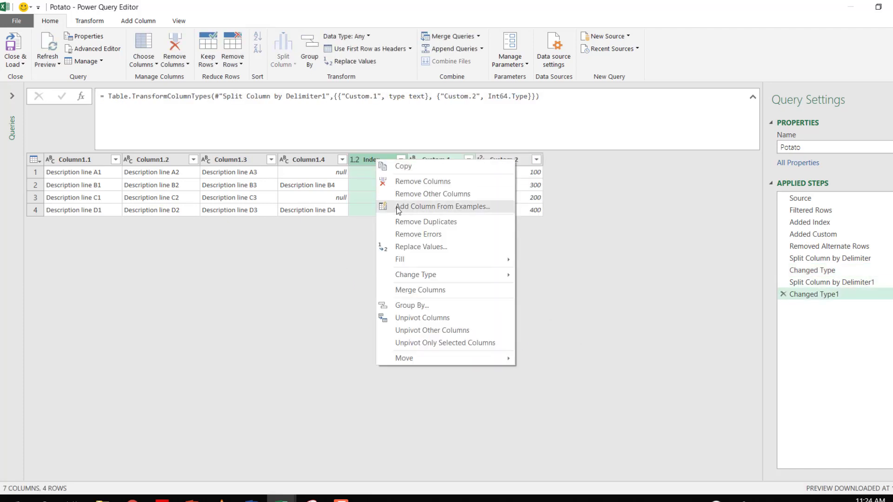
left_click(405, 181)
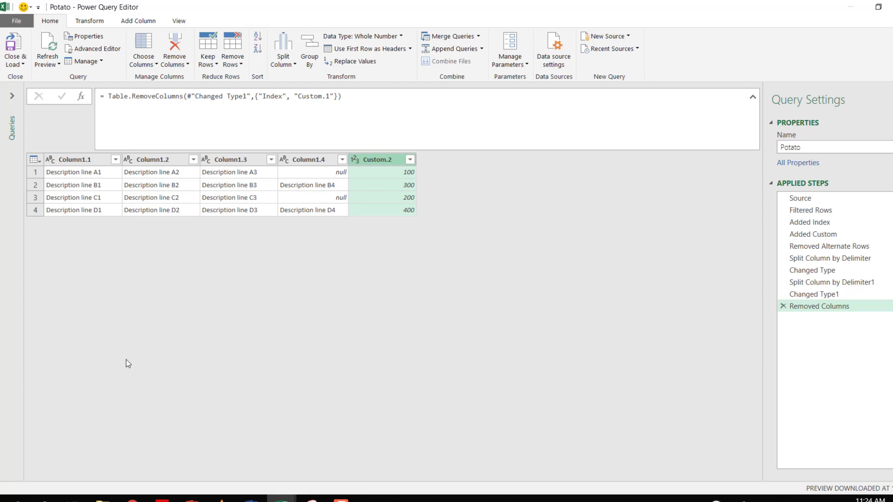
Step: Review the Added Index and Added Custom steps of the query to compare their tables and formulas
left_click(832, 234)
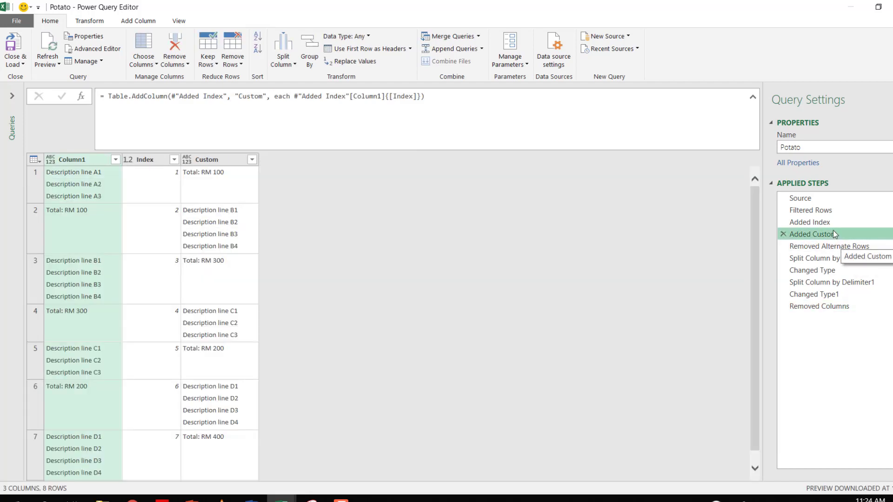
left_click(830, 223)
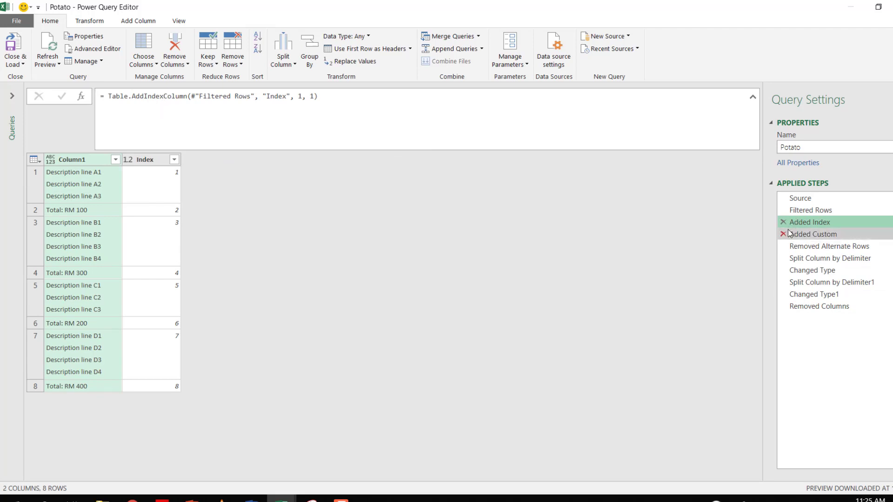
left_click(810, 237)
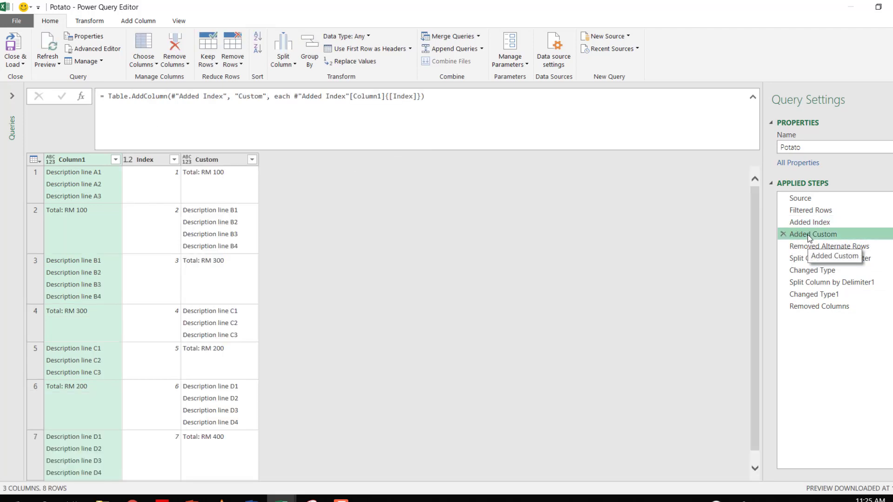